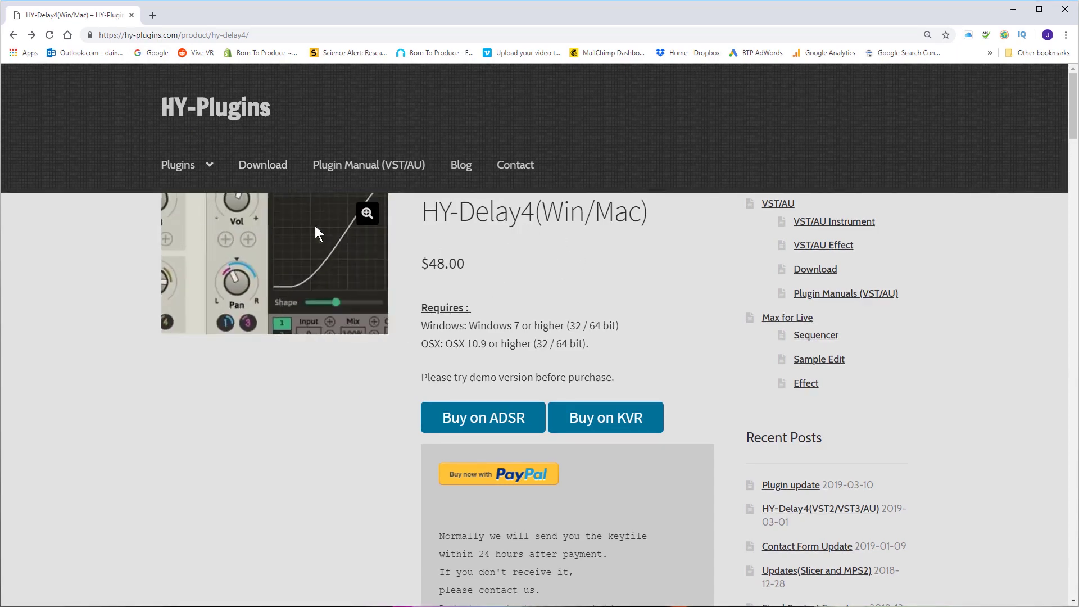
# Show the HY-Delay4 Download tab and scroll to the Windows free-version download links
pyautogui.scroll(-8, 357, 417)
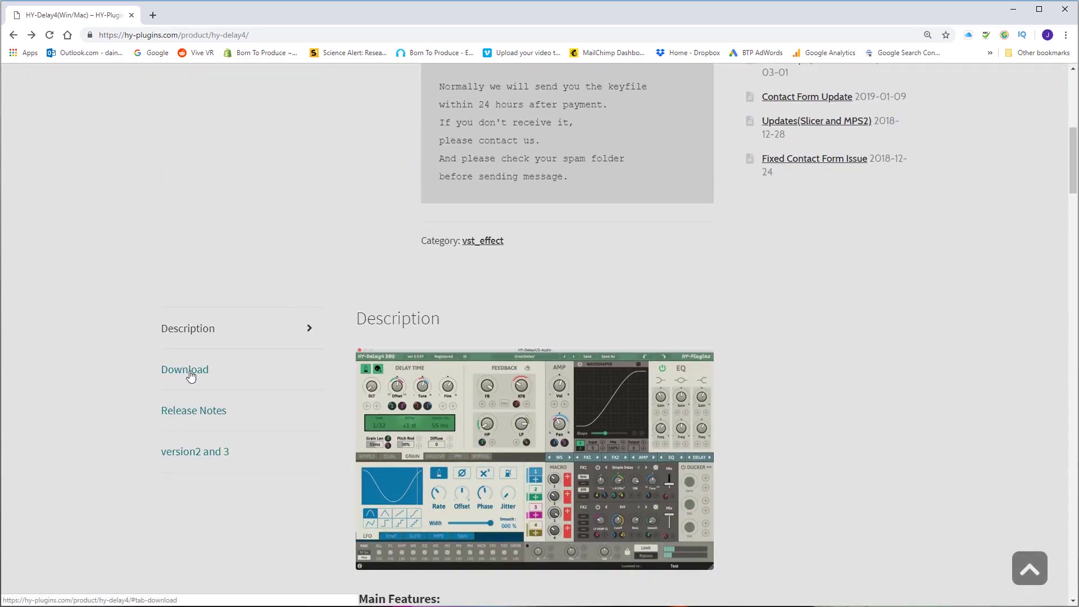
pyautogui.scroll(5, 474, 224)
pyautogui.scroll(3, 716, 197)
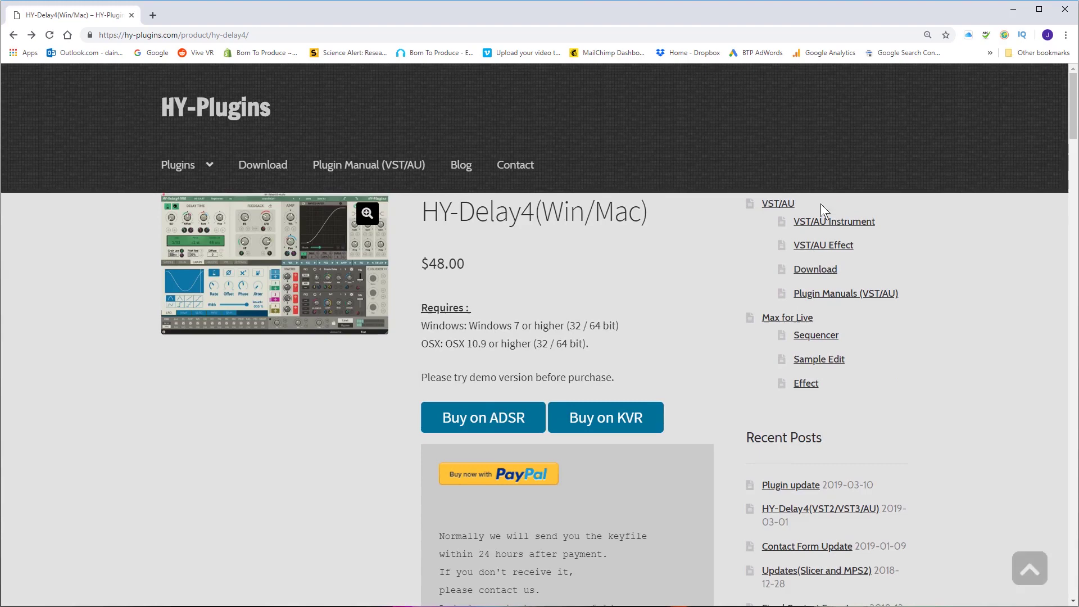
pyautogui.scroll(-8, 309, 426)
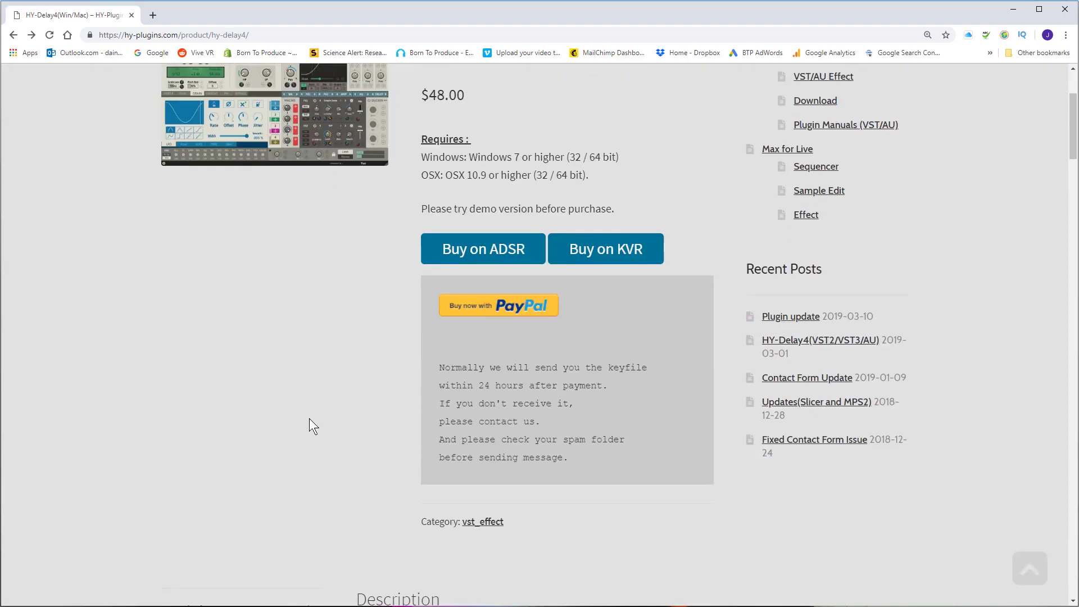
pyautogui.click(190, 370)
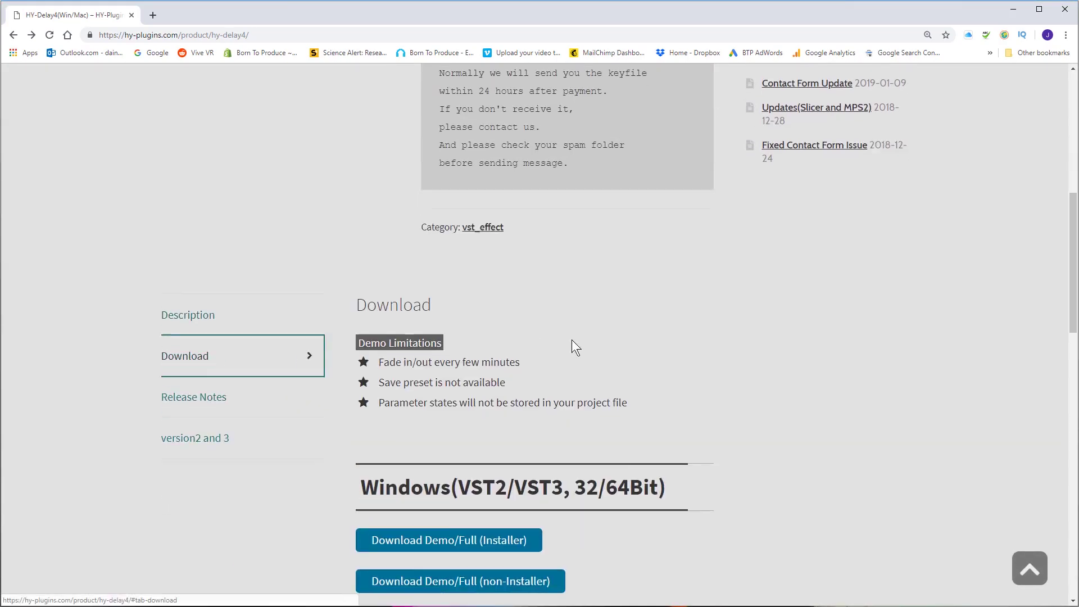
pyautogui.scroll(-7, 618, 337)
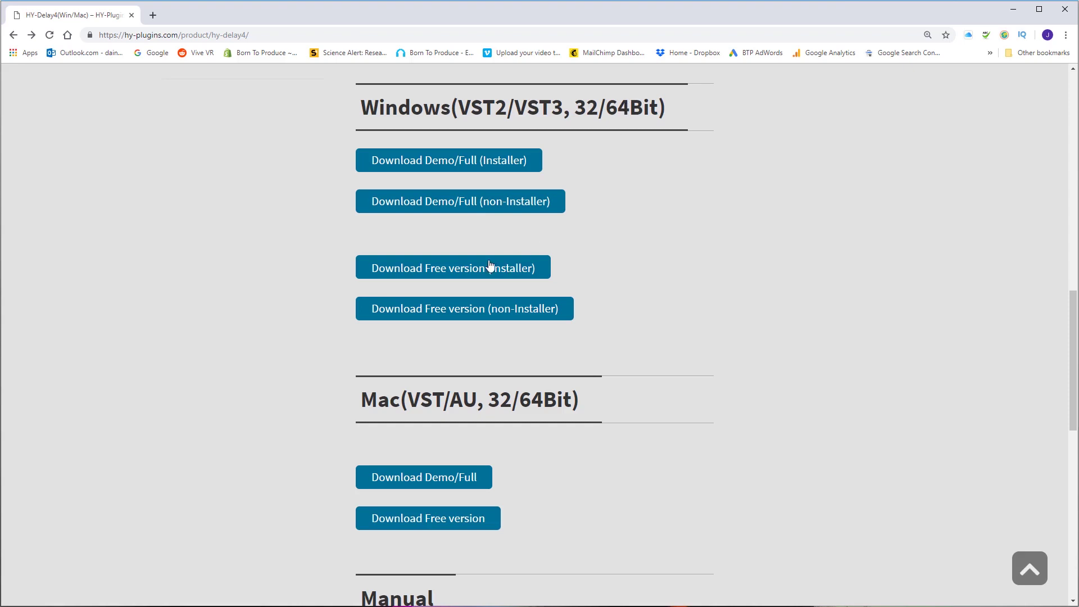
# Download and launch the free Windows installer, accepting the default install and VST2 plugin folders
pyautogui.click(446, 273)
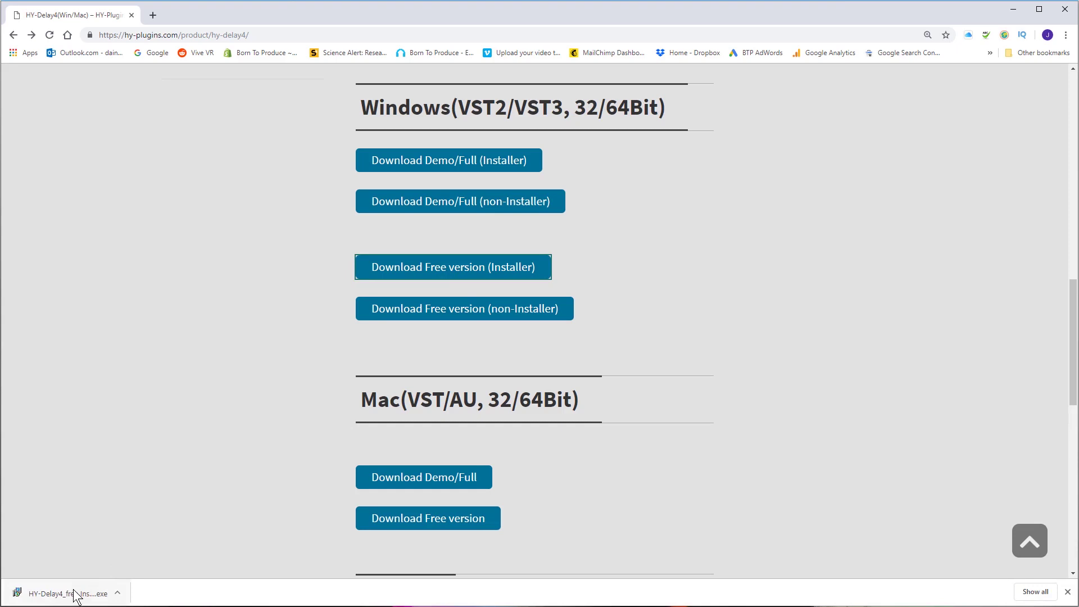
pyautogui.click(77, 593)
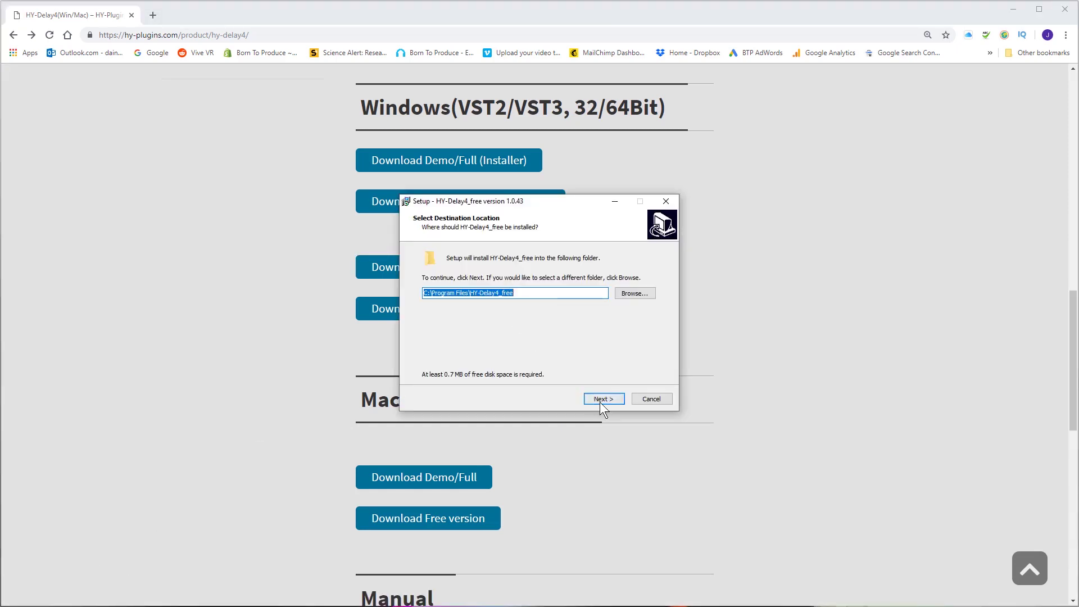
pyautogui.click(600, 401)
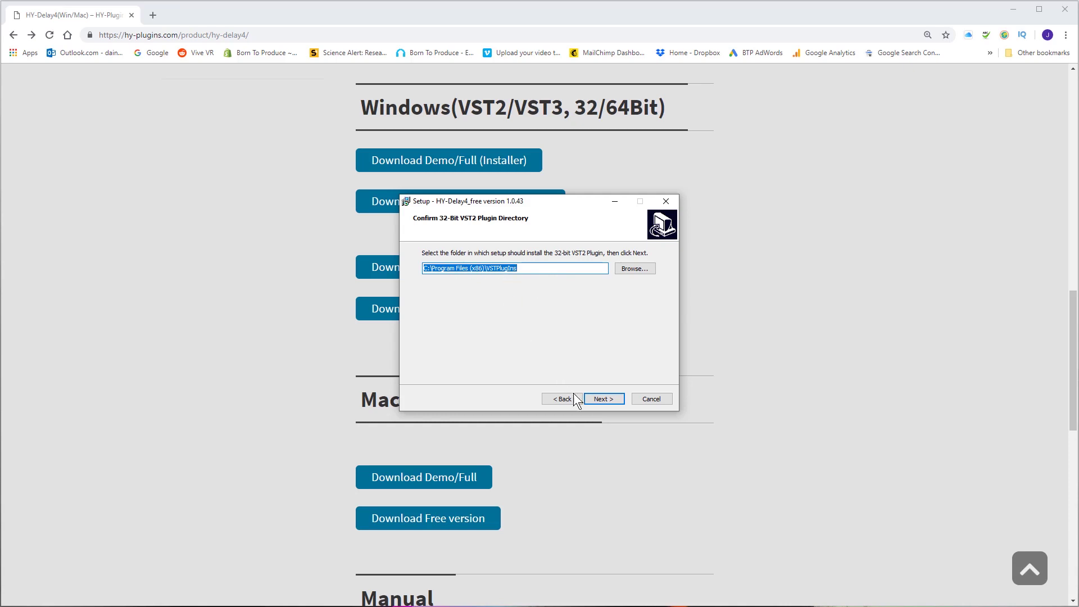
pyautogui.click(600, 400)
pyautogui.press('Return')
# Keep only the 64-bit VST3 component, drop the presets, and complete the installation
pyautogui.click(427, 307)
pyautogui.click(427, 298)
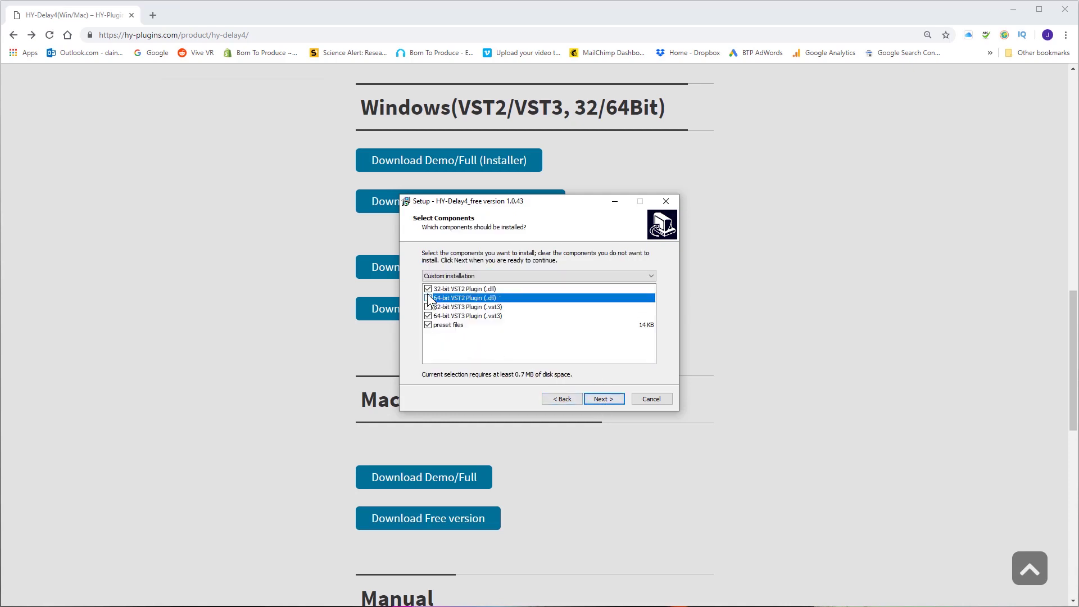
pyautogui.click(428, 289)
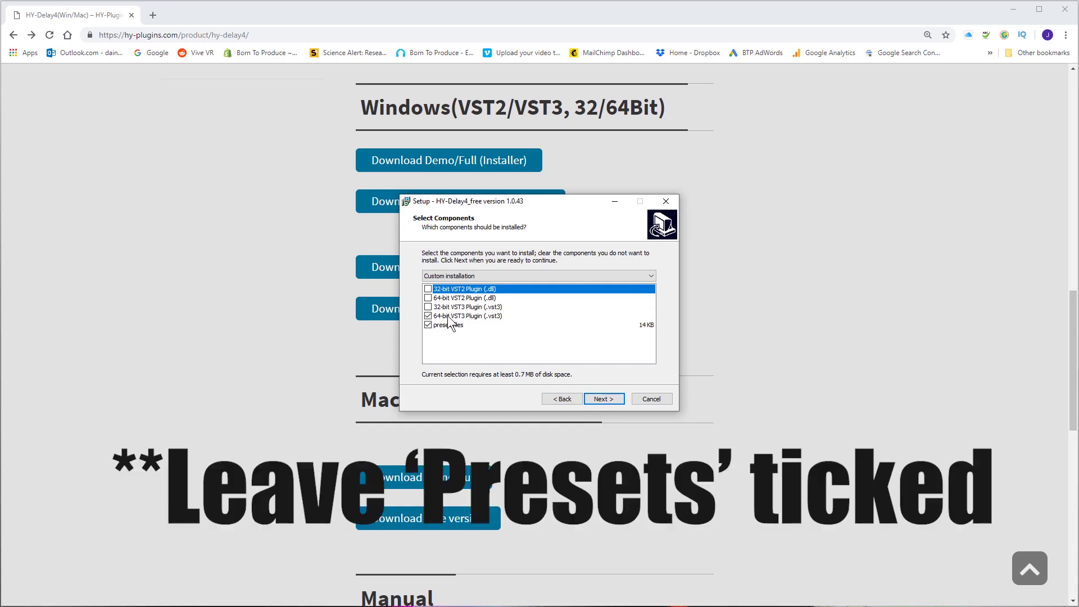
pyautogui.click(428, 325)
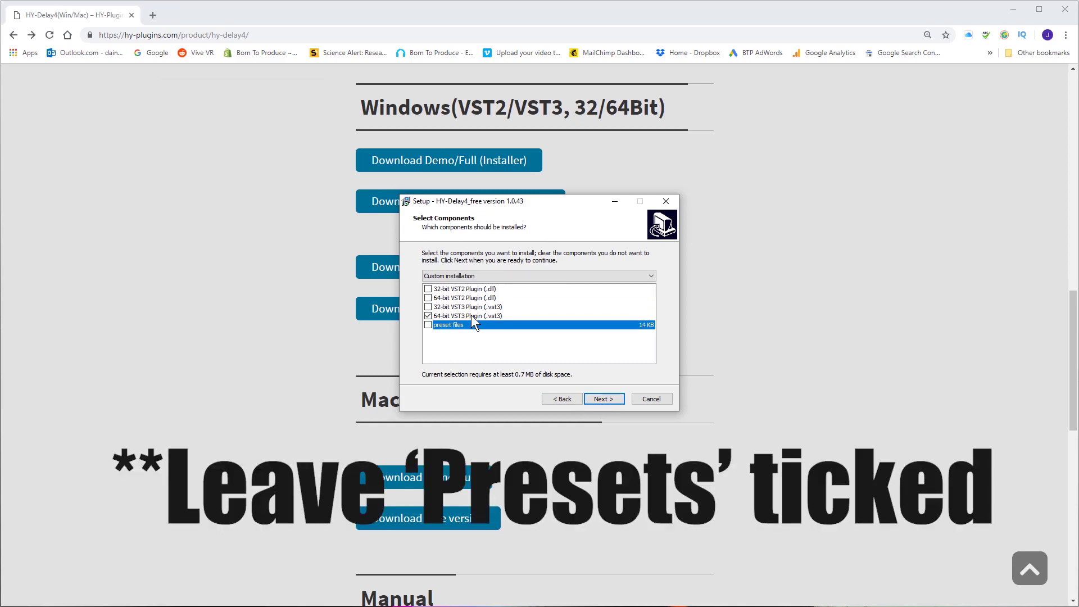
pyautogui.click(615, 398)
pyautogui.click(614, 398)
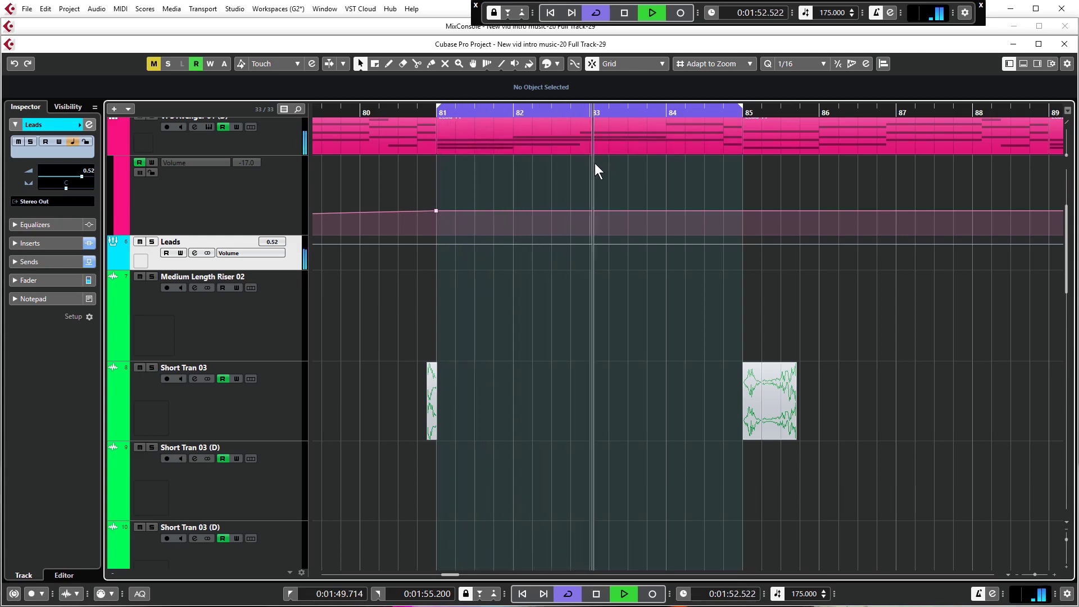
# Solo the Leads track and play it back to hear it alone
pyautogui.press('space')
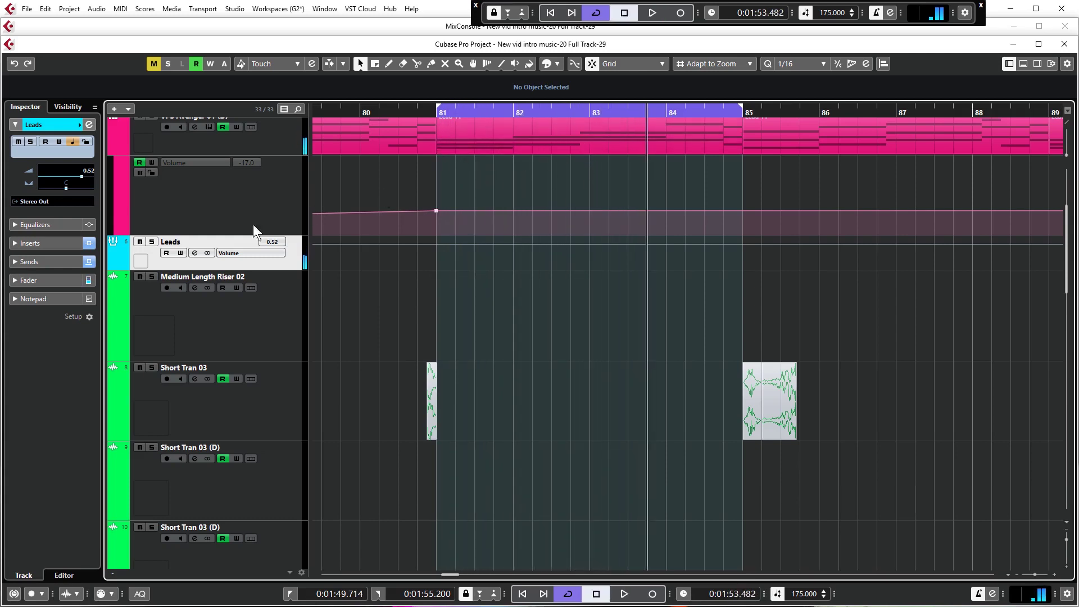
pyautogui.click(151, 241)
pyautogui.scroll(-2, 697, 230)
pyautogui.scroll(4, 697, 229)
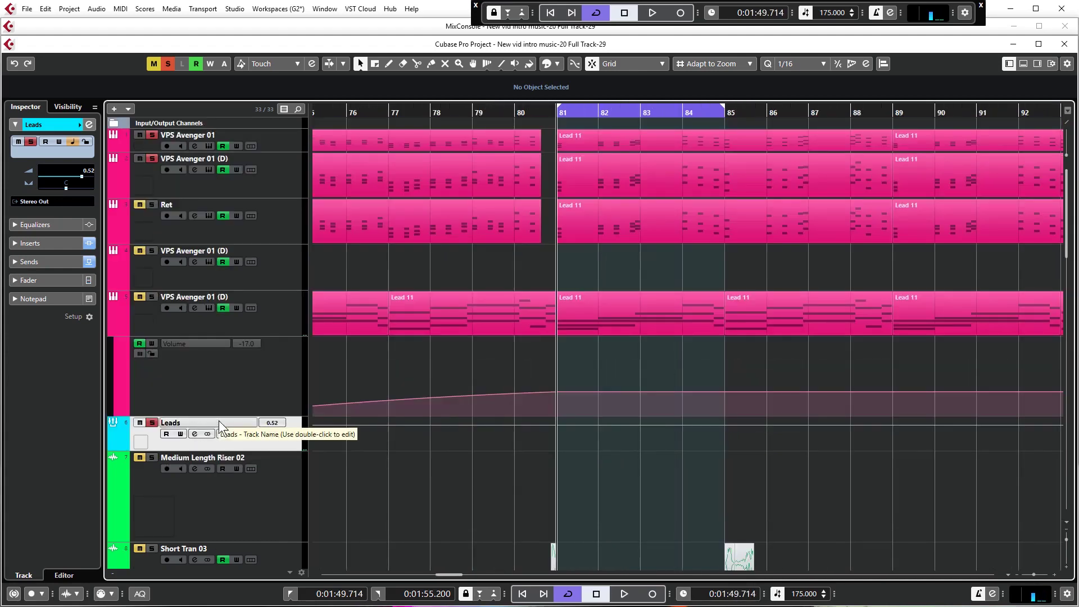
pyautogui.press('space')
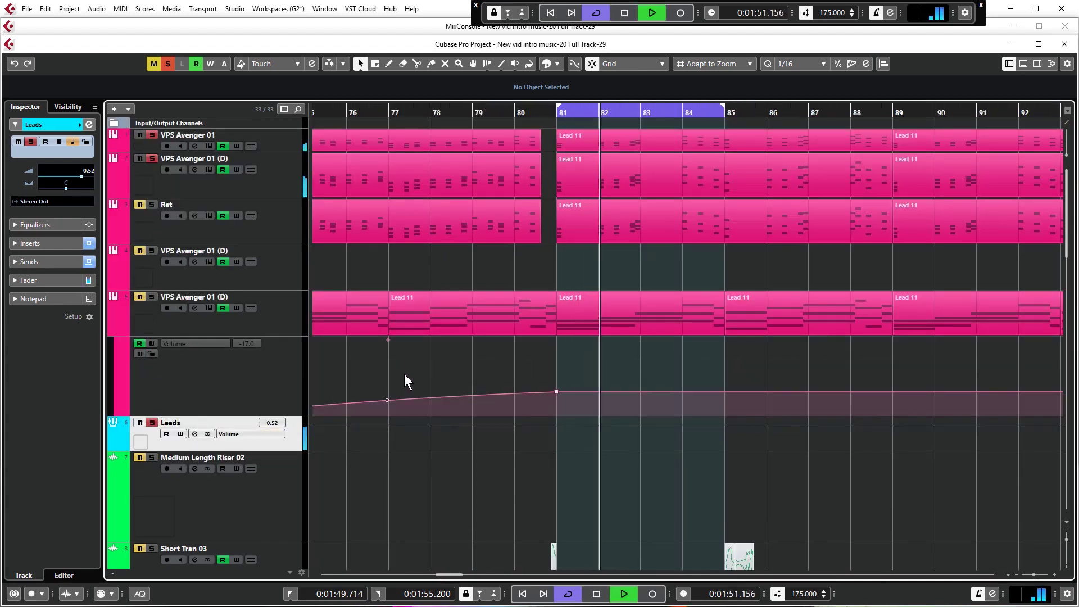
pyautogui.press('e')
# Load HY-Delay4_free from the Delay category into an empty Leads insert slot
pyautogui.press('space')
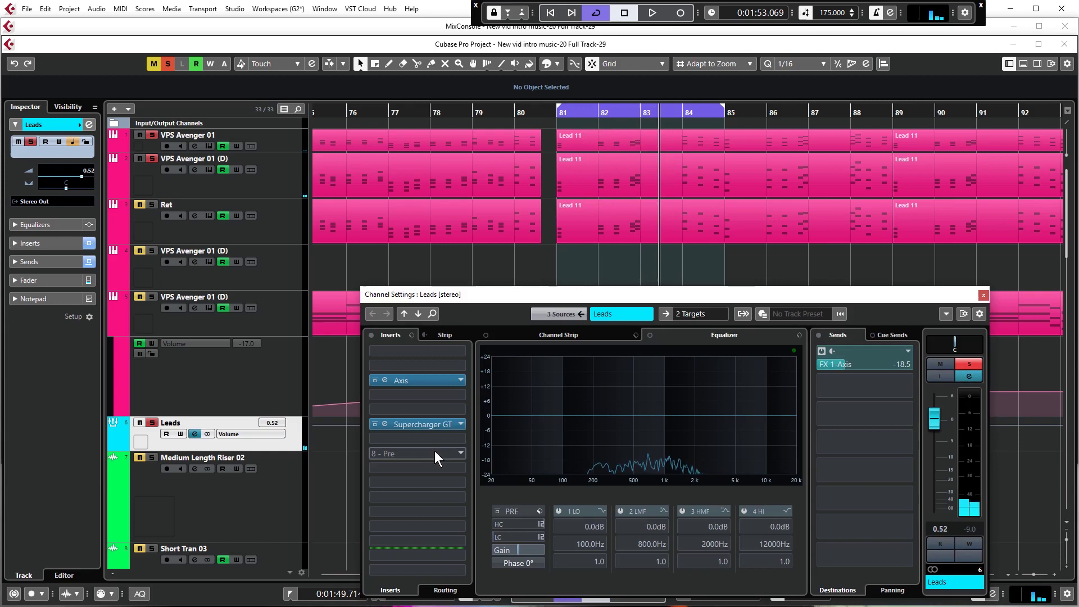
pyautogui.click(444, 452)
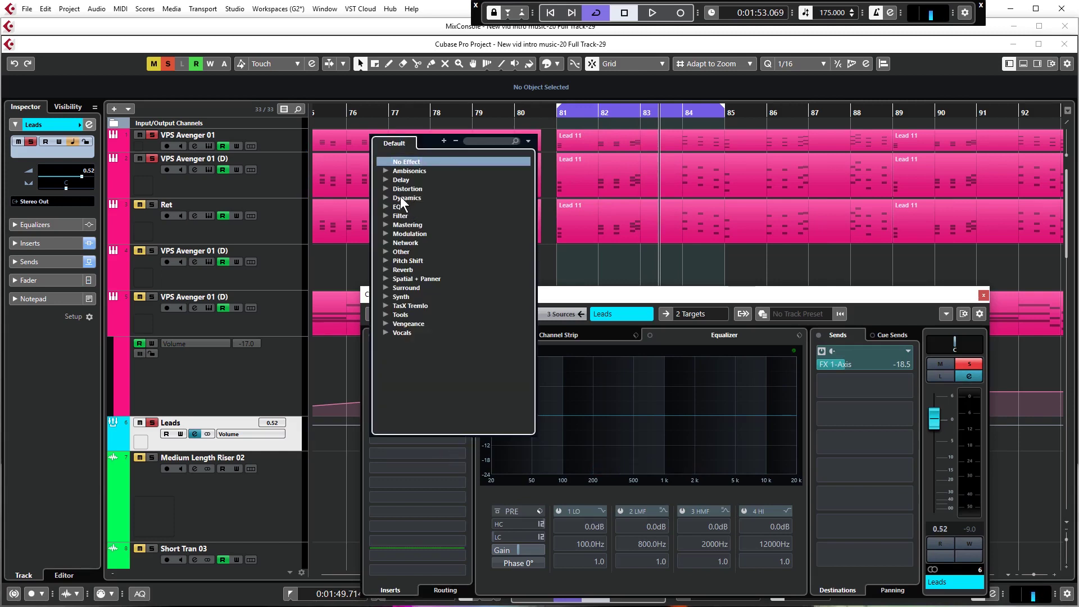
pyautogui.click(386, 179)
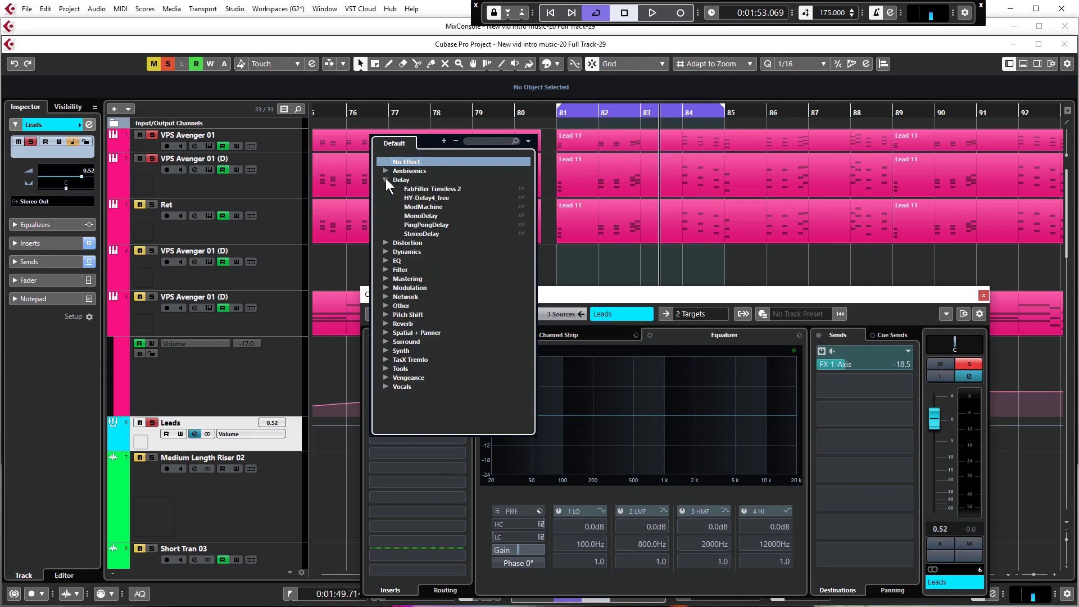
pyautogui.click(427, 197)
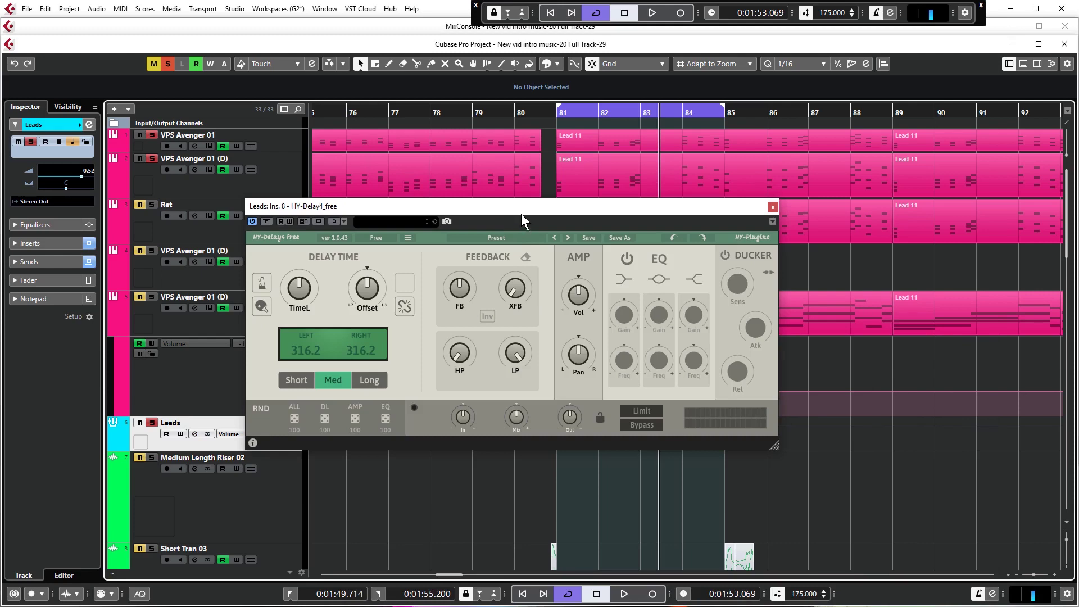
# Move the HY-Delay4 window aside and open the Leads StereoDelay insert next to it
pyautogui.moveTo(516, 211); pyautogui.dragTo(665, 205)
pyautogui.click(195, 434)
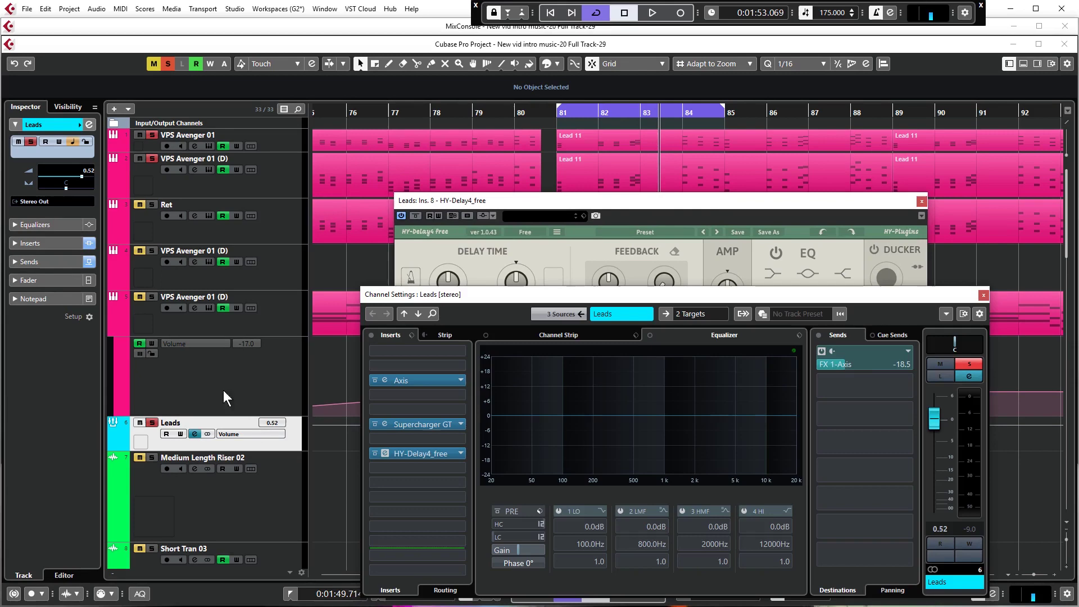
pyautogui.click(416, 471)
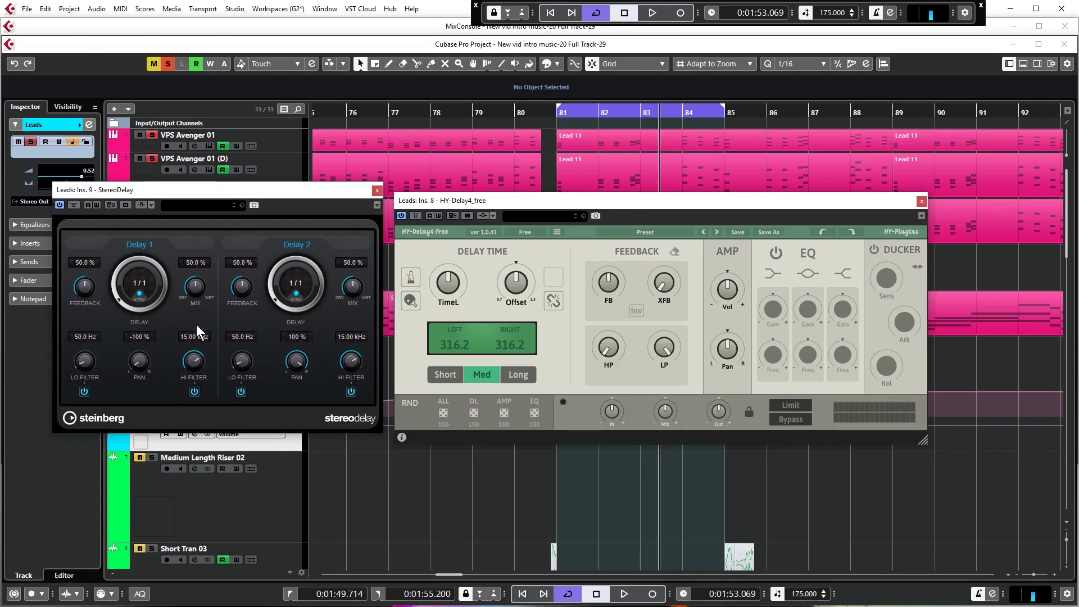
pyautogui.moveTo(469, 201); pyautogui.dragTo(469, 194)
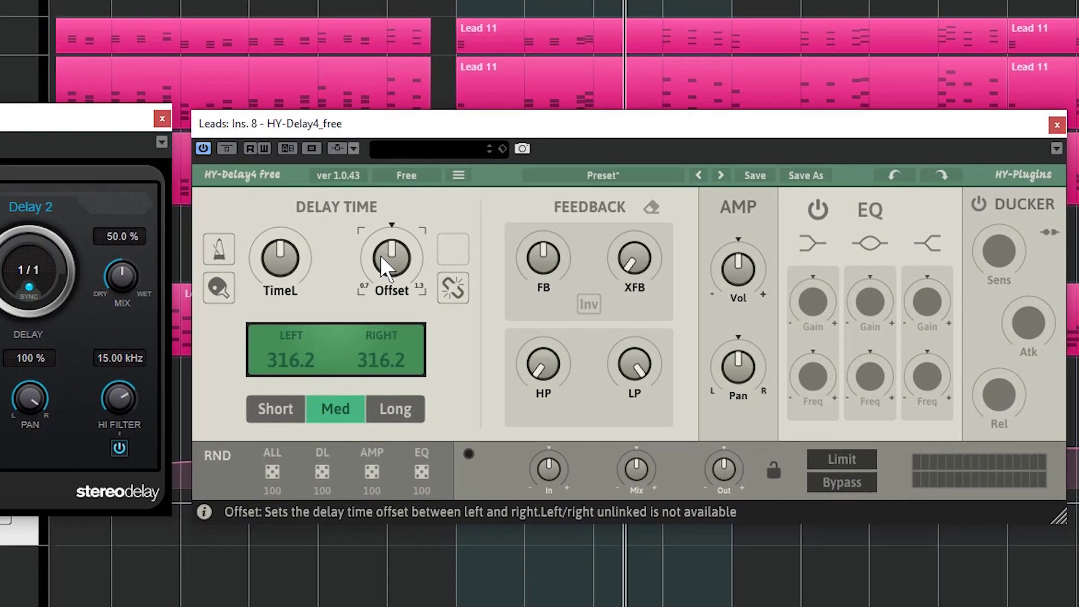
# Unlink the delay times, tempo-sync both sides at 1/8 and 1/8D, and play back
pyautogui.click(453, 287)
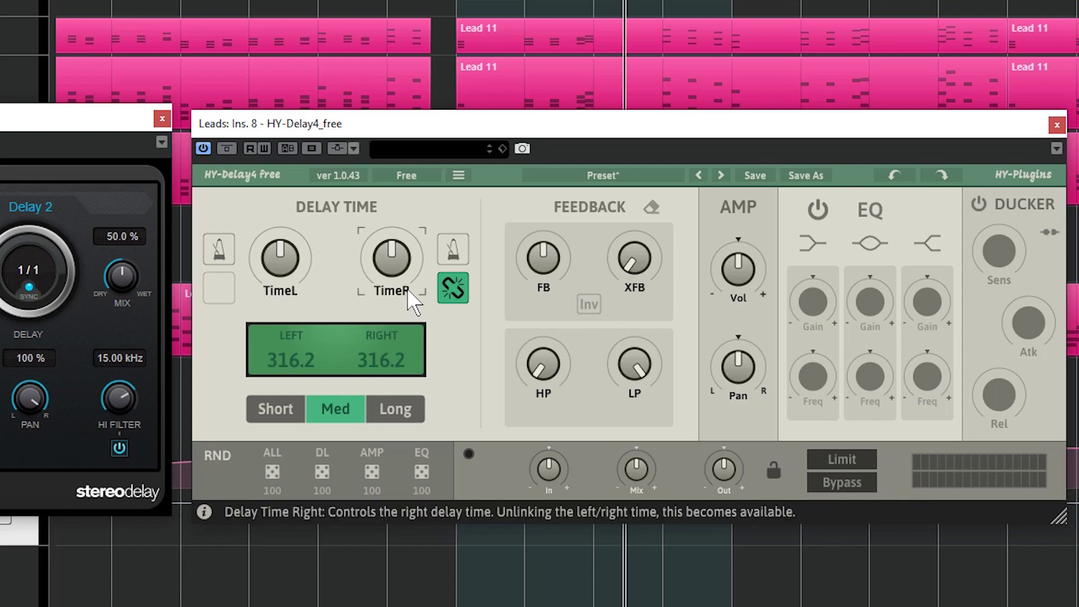
pyautogui.click(217, 250)
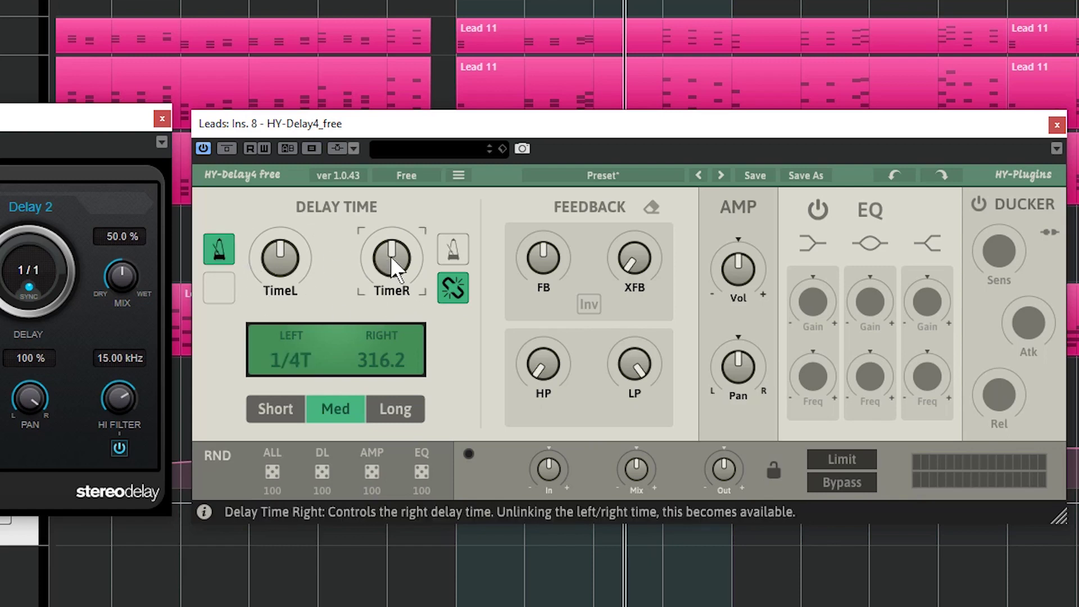
pyautogui.click(449, 250)
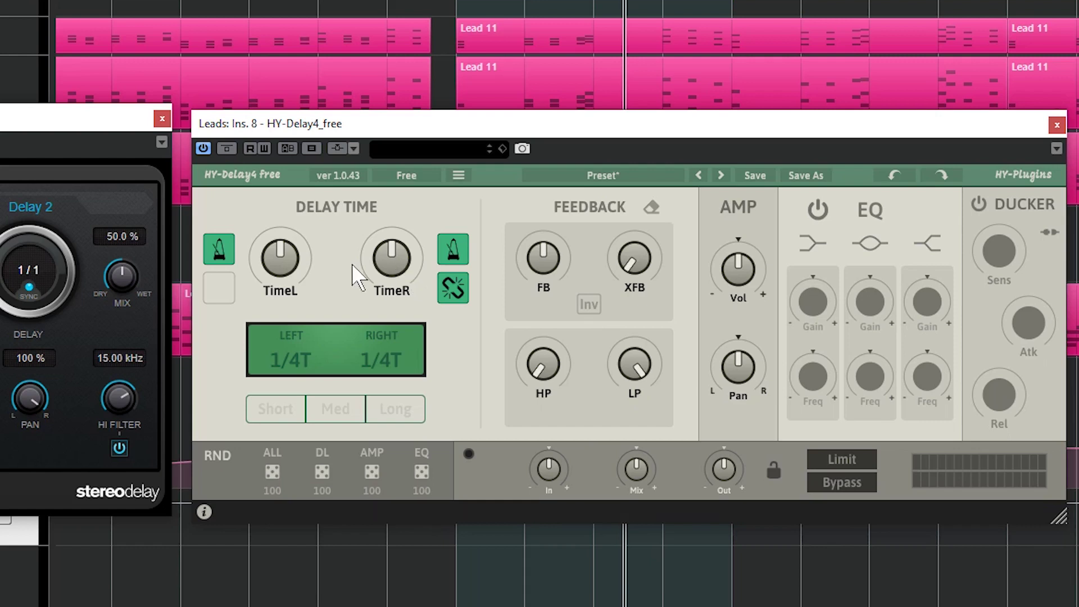
pyautogui.scroll(-1, 279, 258)
pyautogui.moveTo(277, 258)
pyautogui.mouseDown()
pyautogui.moveTo(277, 268)
pyautogui.moveTo(278, 248)
pyautogui.moveTo(277, 258)
pyautogui.mouseUp()
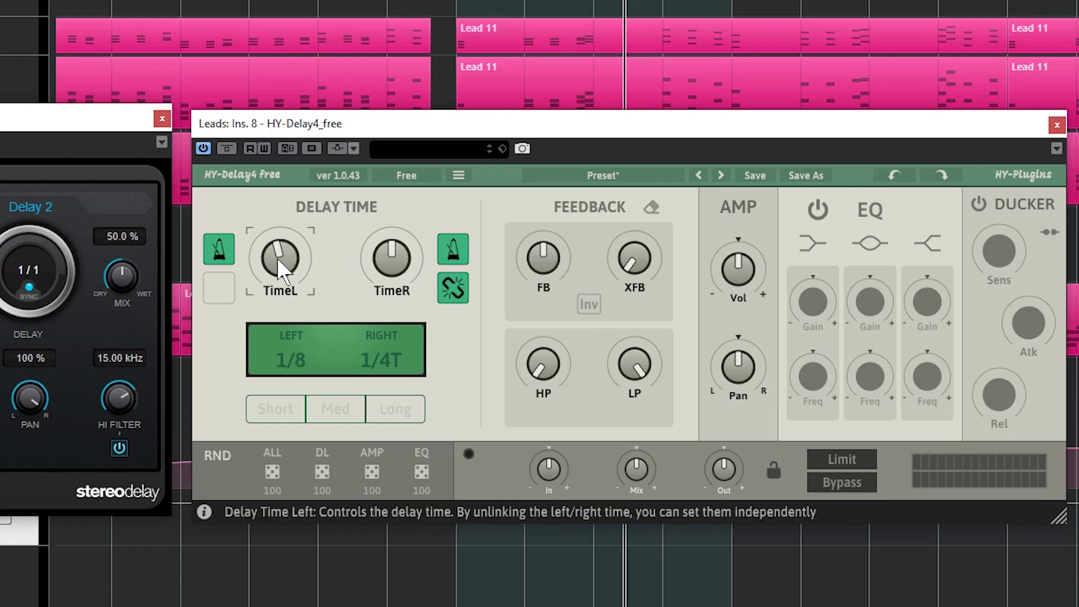
pyautogui.moveTo(392, 256); pyautogui.dragTo(390, 251)
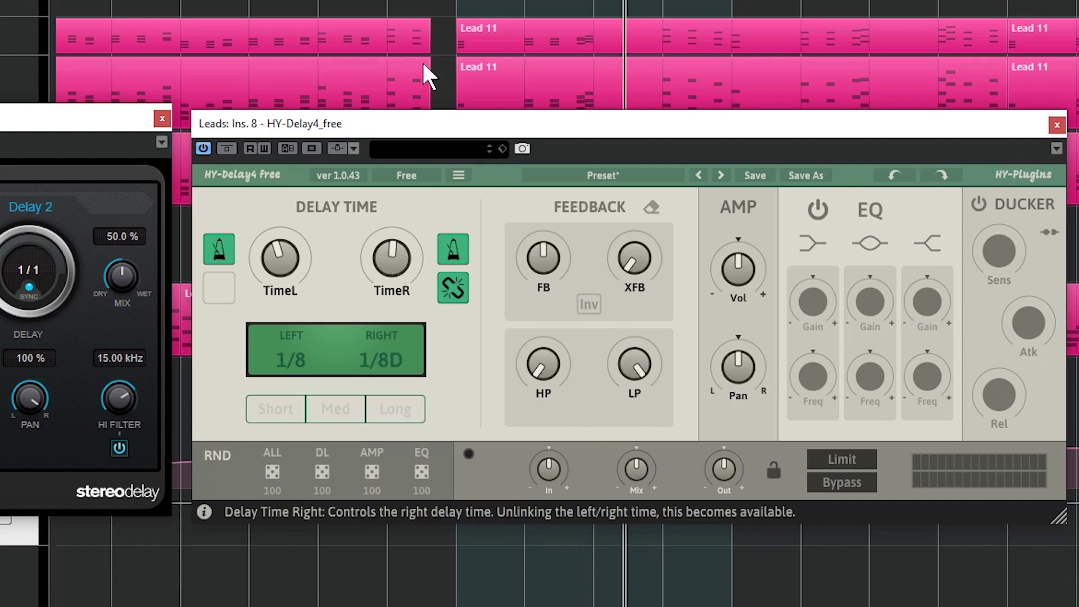
pyautogui.press('space')
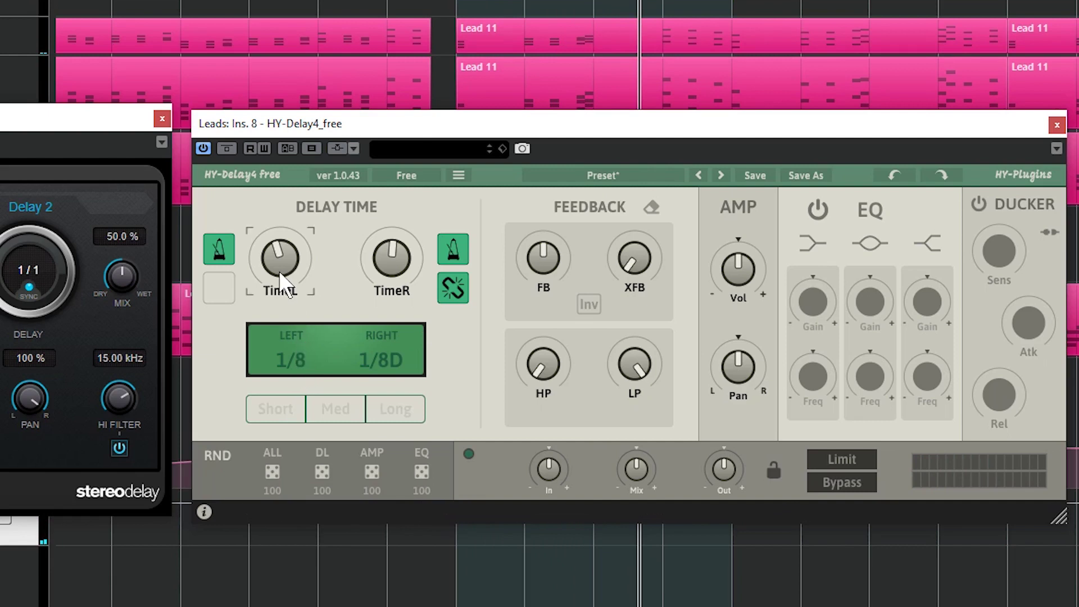
# Change the synced delay times to 1/4 left and 1/4D right, and audition them
pyautogui.scroll(-1, 280, 273)
pyautogui.moveTo(284, 276); pyautogui.dragTo(280, 239)
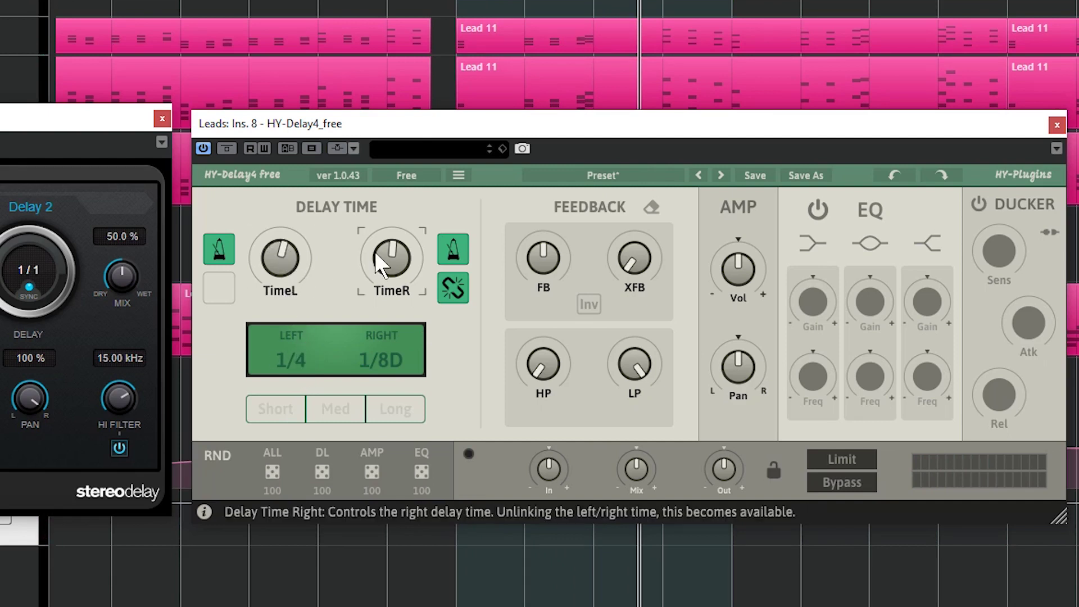
pyautogui.moveTo(382, 251); pyautogui.dragTo(391, 238)
pyautogui.press('space')
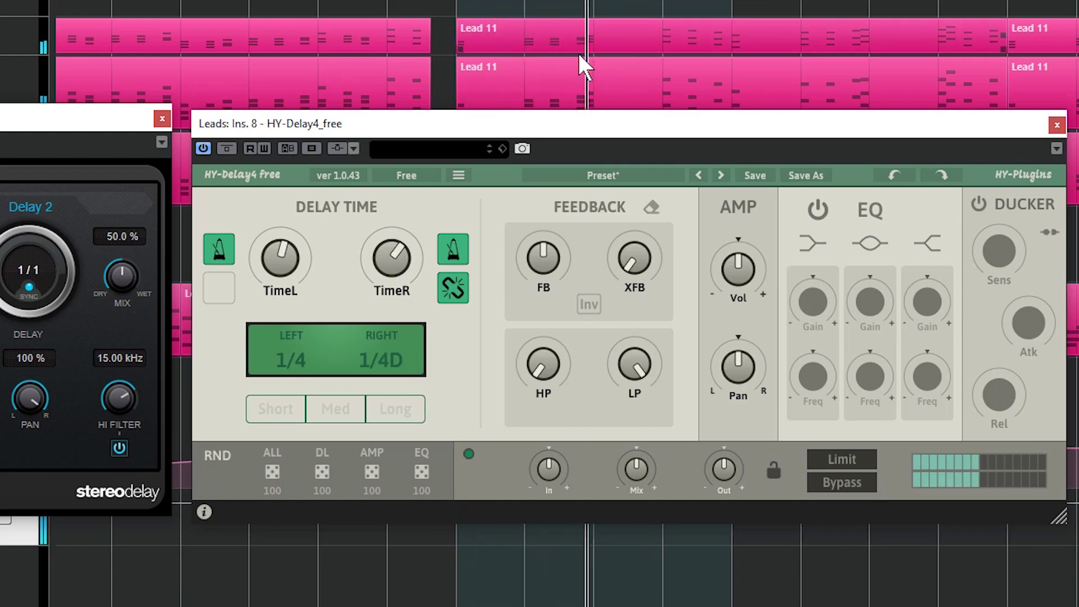
pyautogui.press('space')
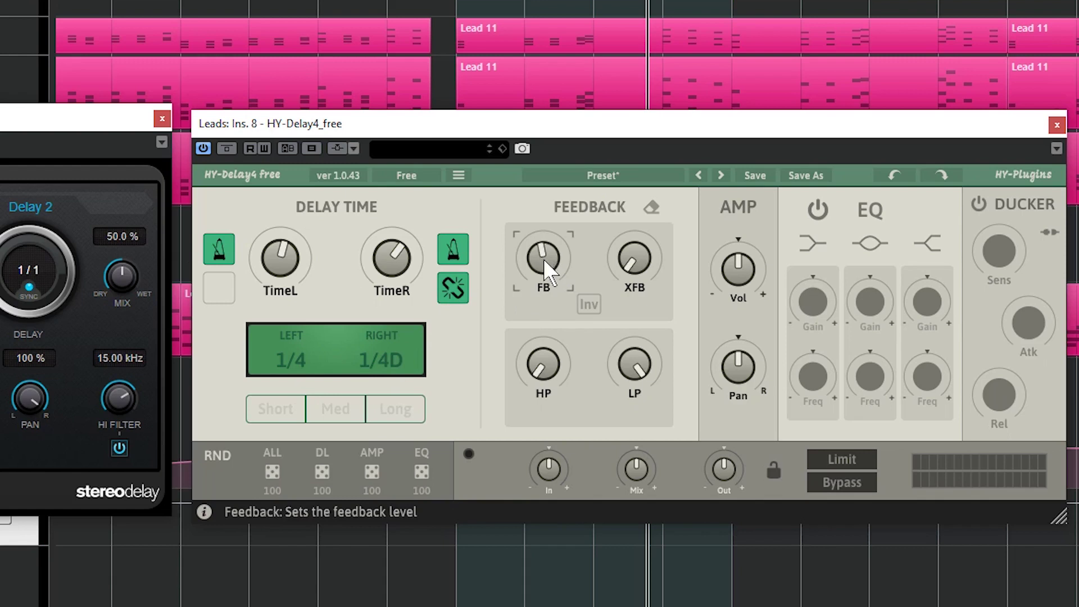
# Audition feedback from minimum up to 2 o'clock, settling around 11 o'clock
pyautogui.moveTo(544, 258); pyautogui.dragTo(540, 360)
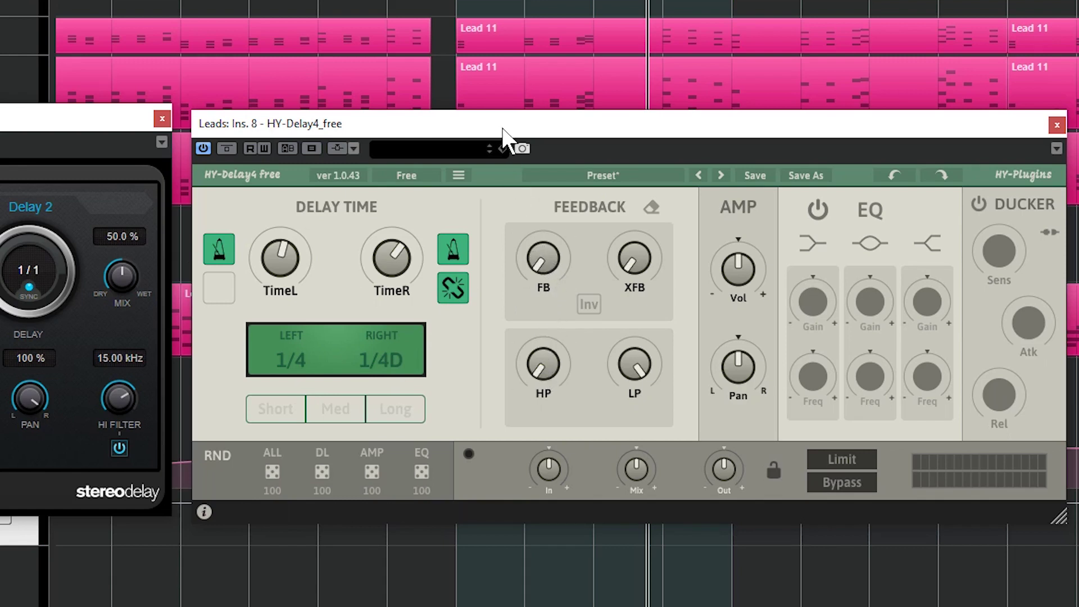
pyautogui.press('space')
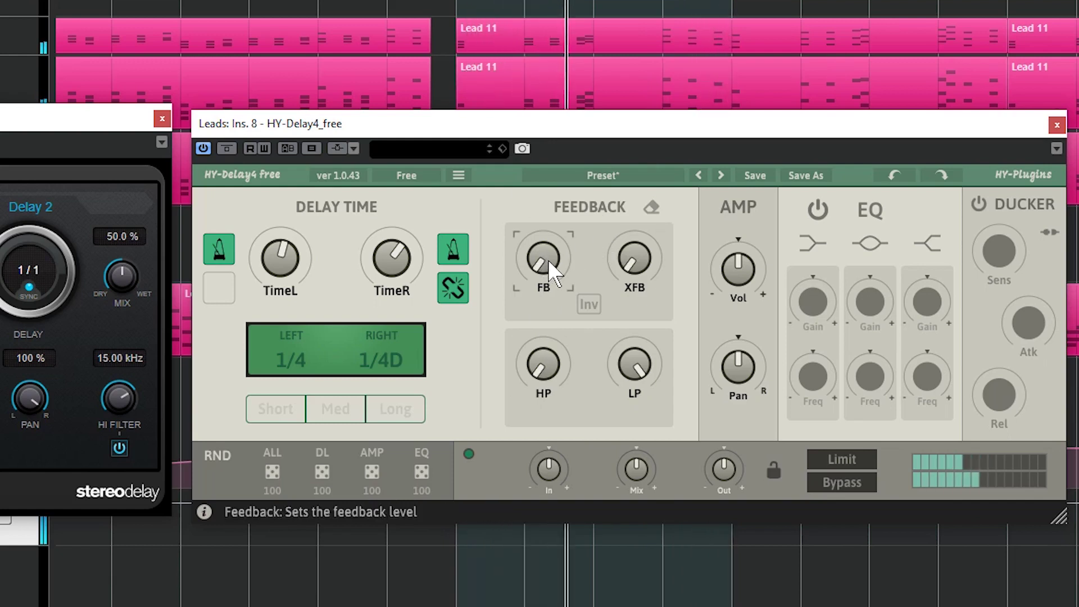
pyautogui.press('space')
pyautogui.moveTo(552, 261); pyautogui.dragTo(475, 1)
pyautogui.press('space')
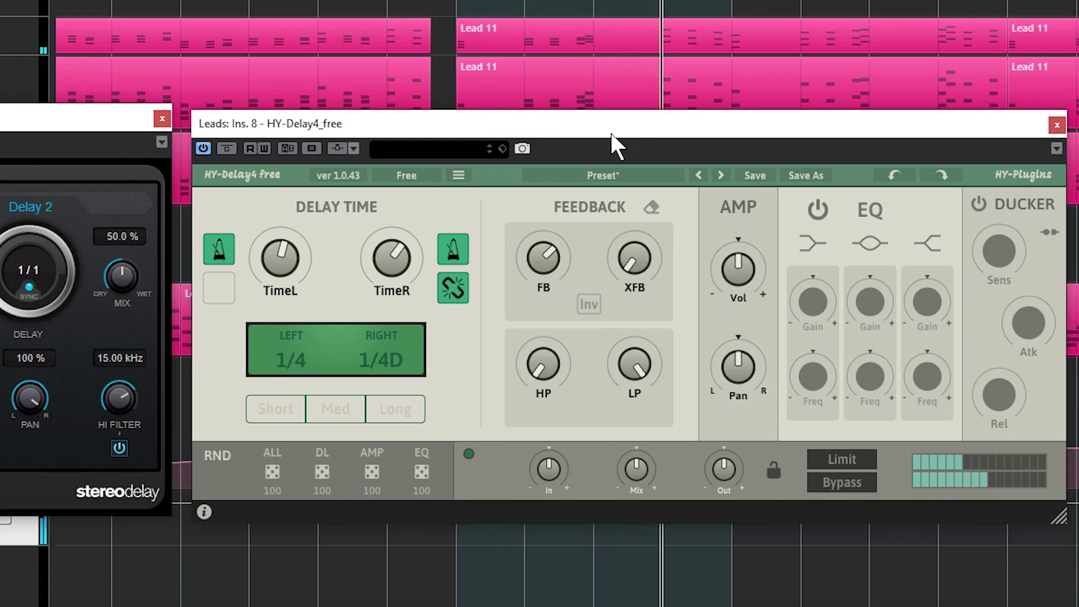
pyautogui.moveTo(557, 254); pyautogui.dragTo(556, 340)
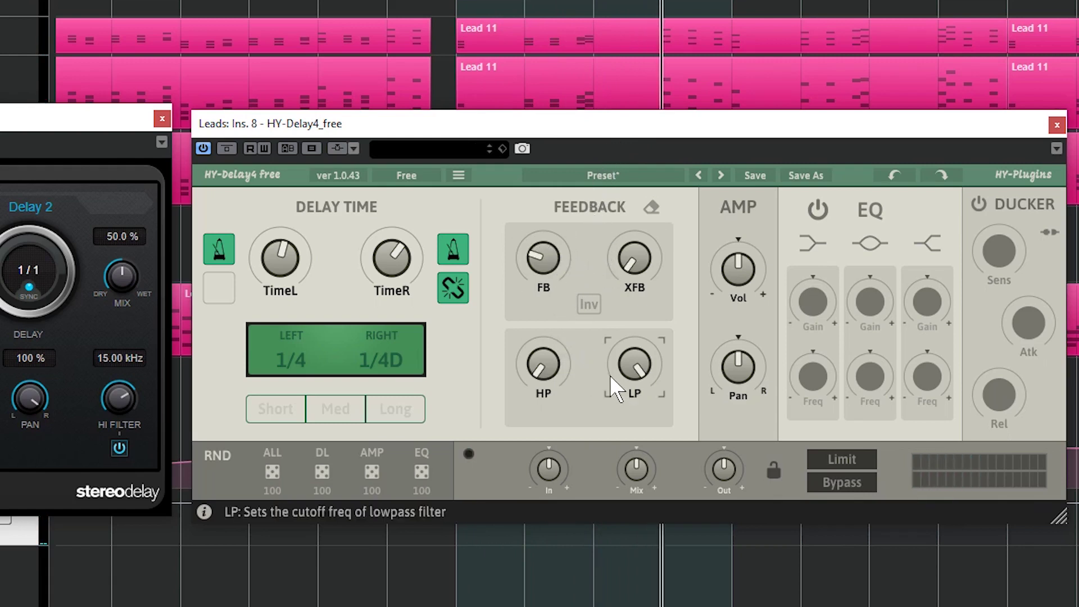
# Turn the dry/wet Mix down toward dry, to about 8 o'clock
pyautogui.moveTo(638, 482); pyautogui.dragTo(647, 506)
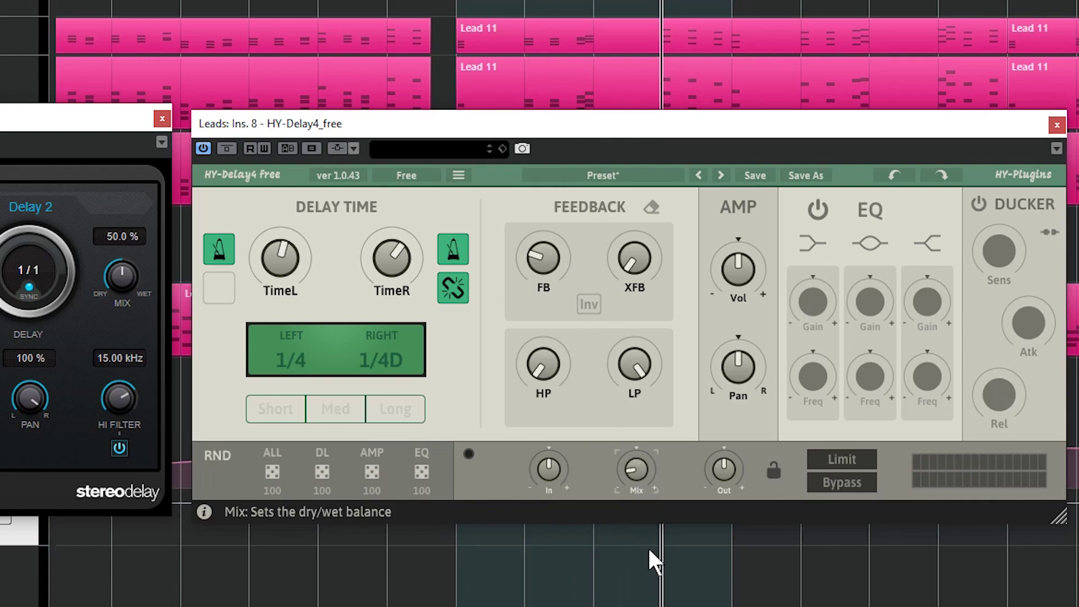
pyautogui.moveTo(649, 551); pyautogui.dragTo(647, 565)
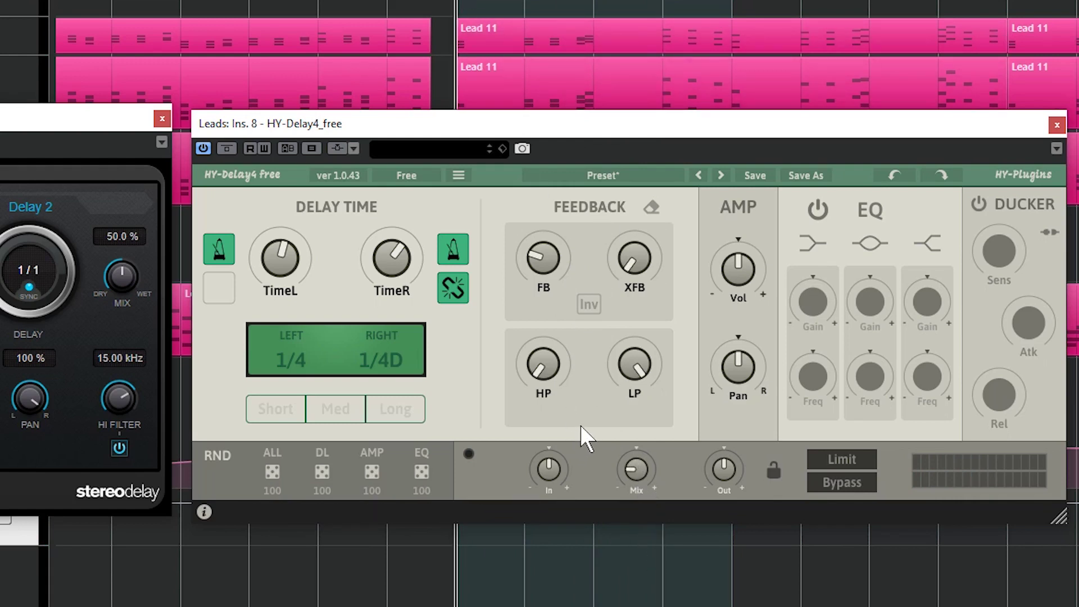
pyautogui.moveTo(640, 467); pyautogui.dragTo(639, 488)
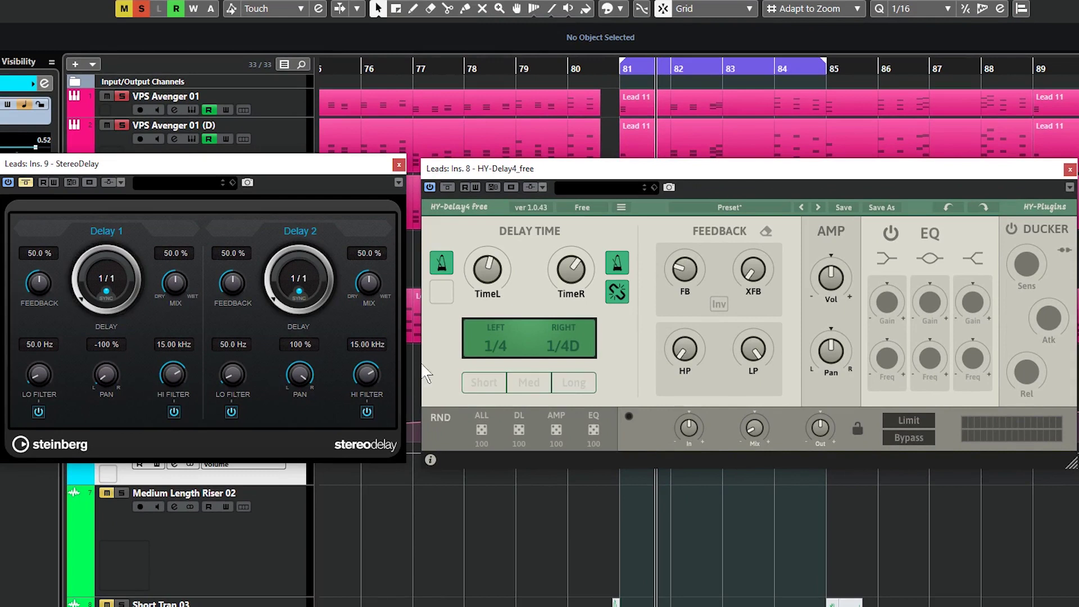
# Set the HP cutoff to about 12 o'clock, then raise feedback to 12 o'clock during playback from bar 81
pyautogui.moveTo(687, 336); pyautogui.dragTo(683, 292)
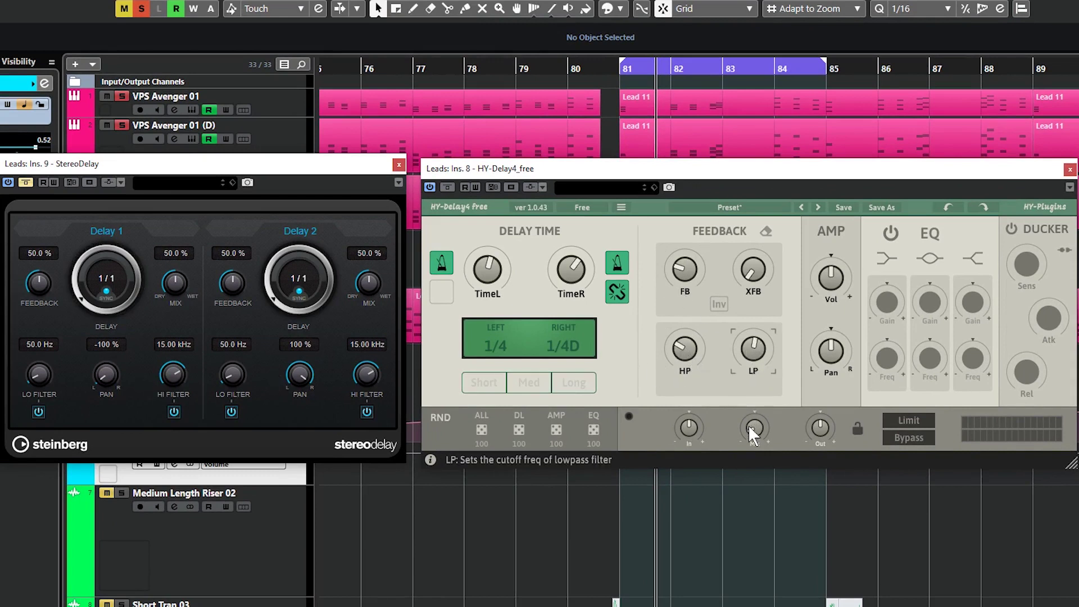
pyautogui.moveTo(690, 345); pyautogui.dragTo(694, 326)
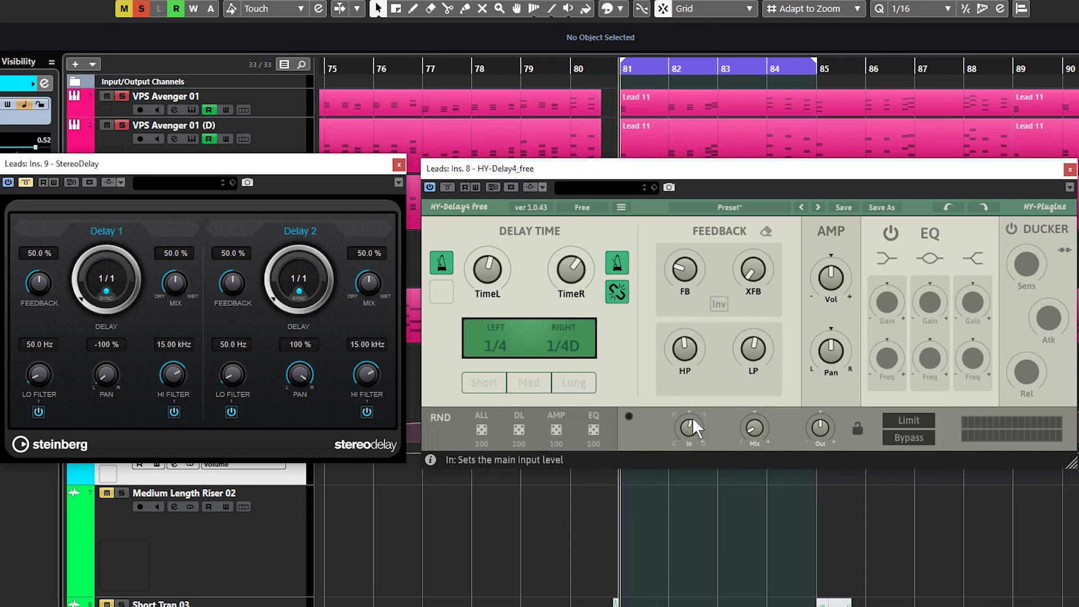
pyautogui.press('space')
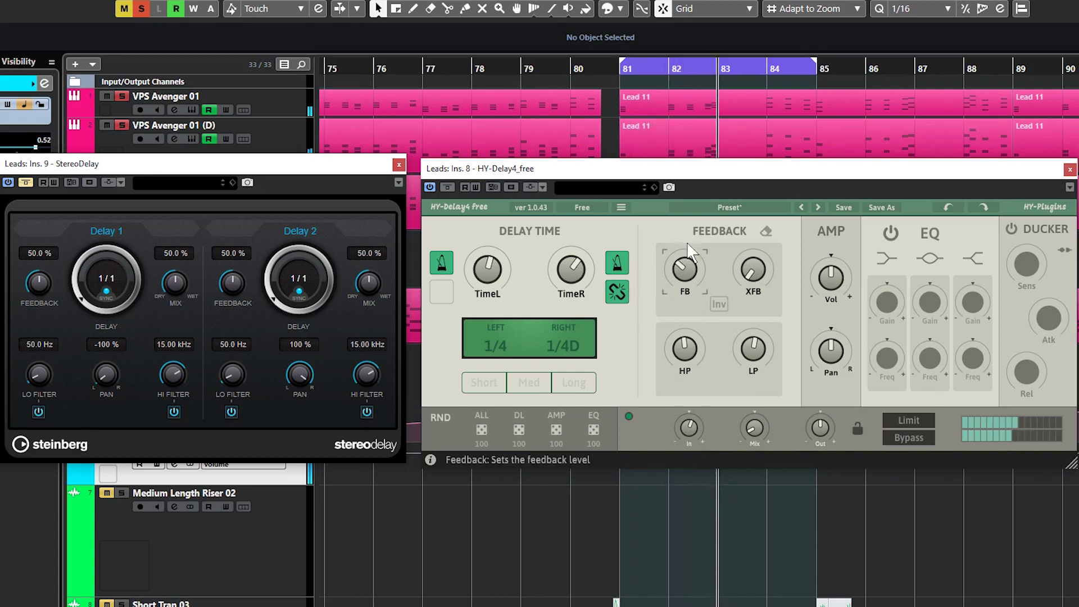
pyautogui.moveTo(684, 269); pyautogui.dragTo(683, 247)
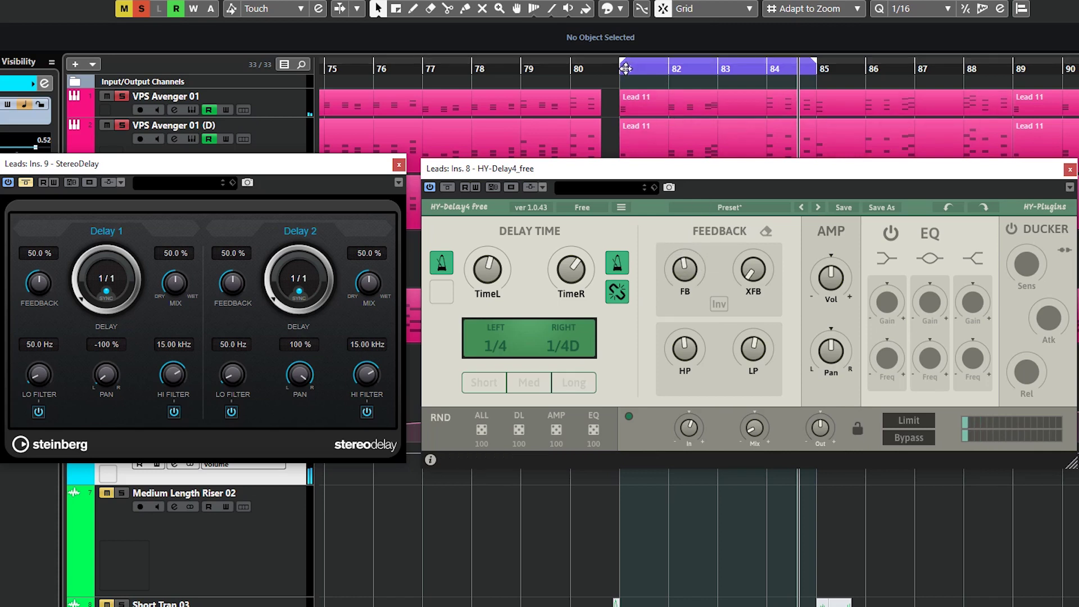
# Stop playback, set cross-feedback (XFB) to about 12 o'clock, and enable the three-band EQ
pyautogui.press('space')
pyautogui.moveTo(754, 271); pyautogui.dragTo(774, 247)
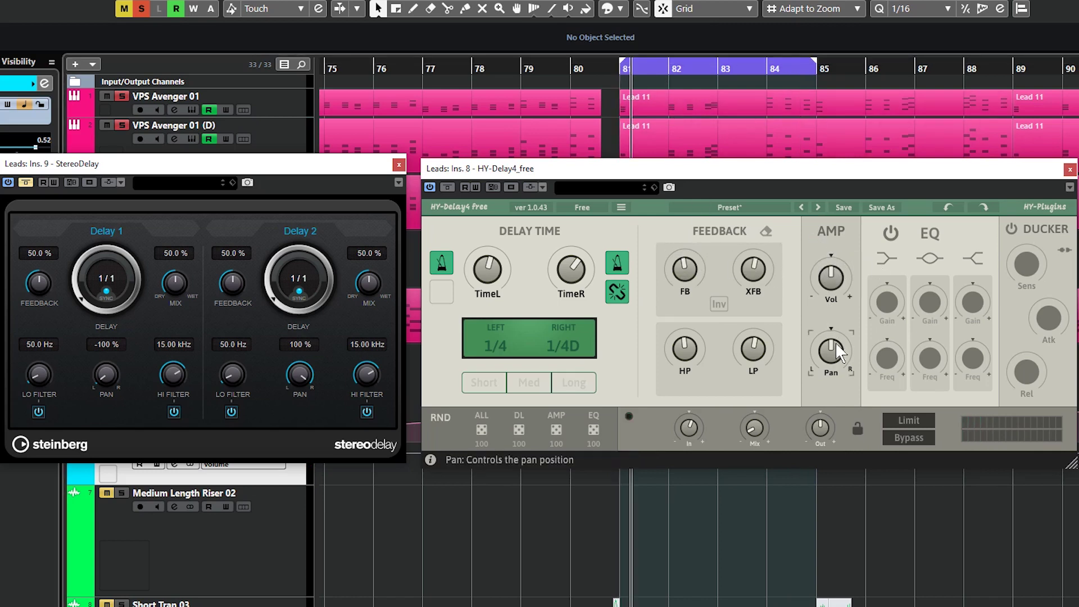
pyautogui.click(890, 233)
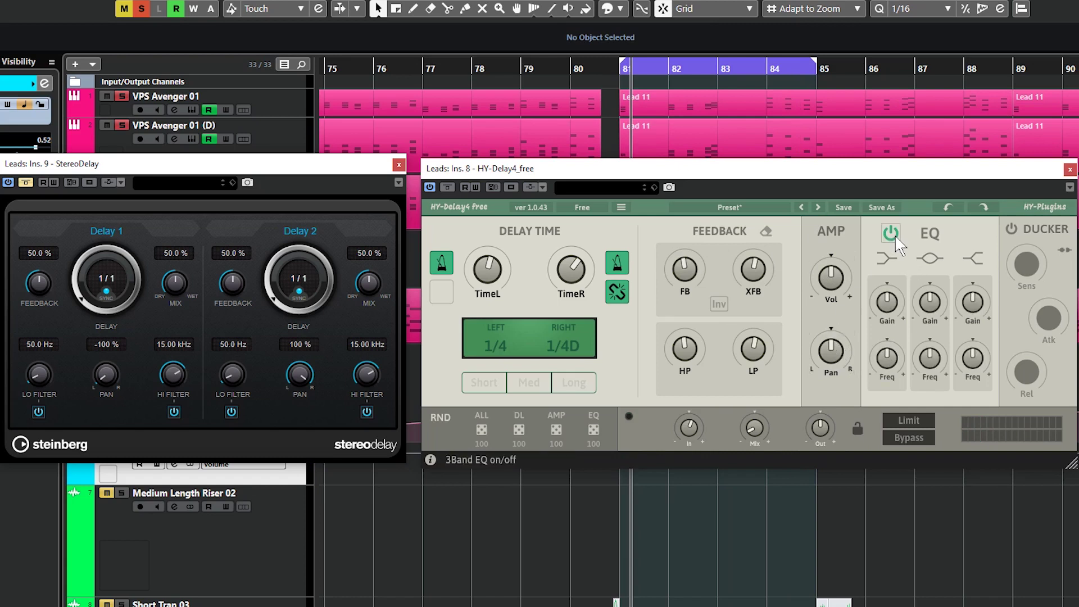